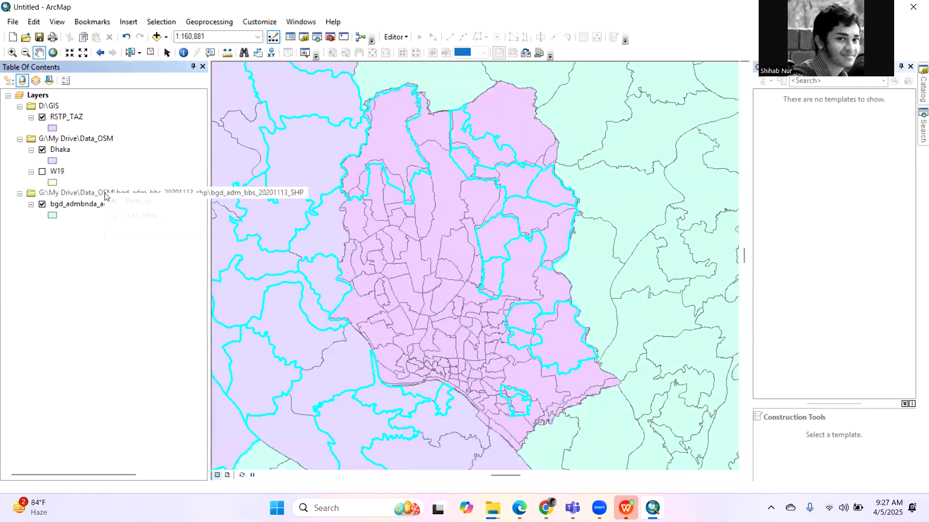
Remove the bgd_adm_bbs_20201113_SHP folder group and its administrative boundary layer from the map
right_click(107, 193)
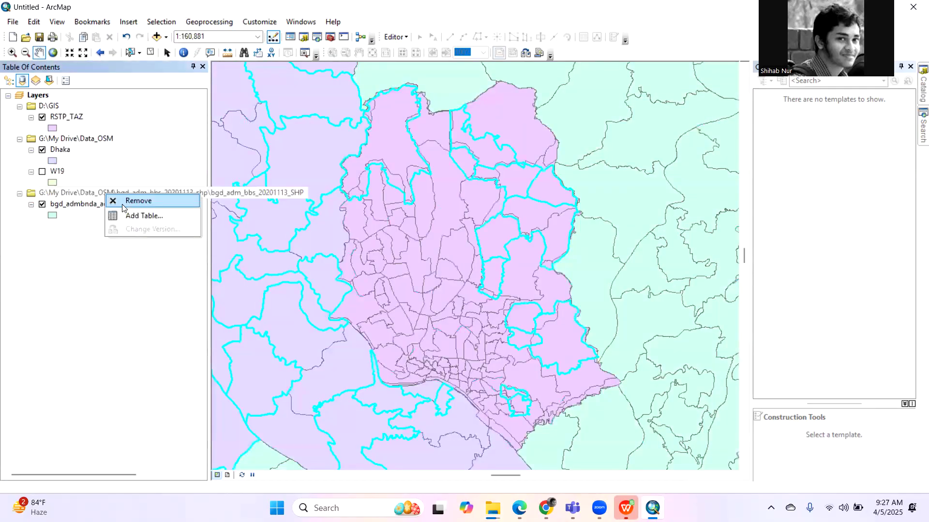
left_click(118, 201)
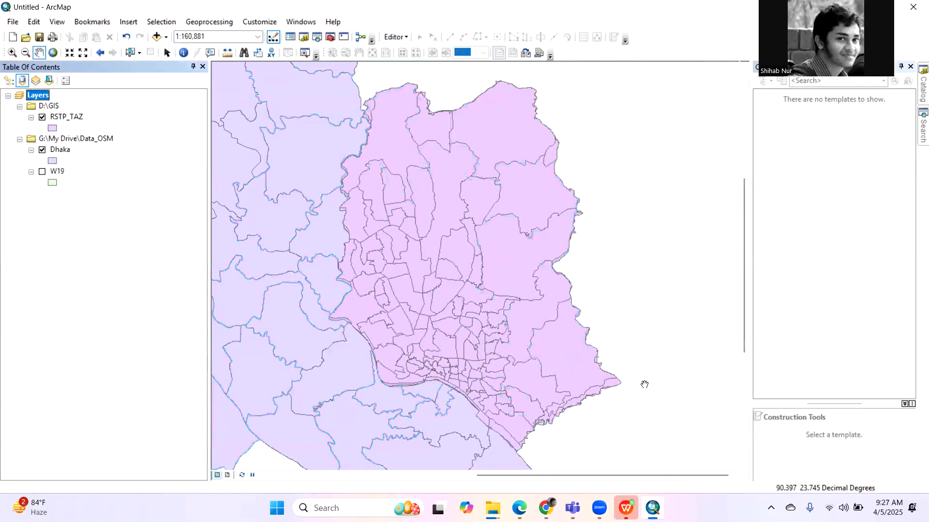
left_click(52, 52)
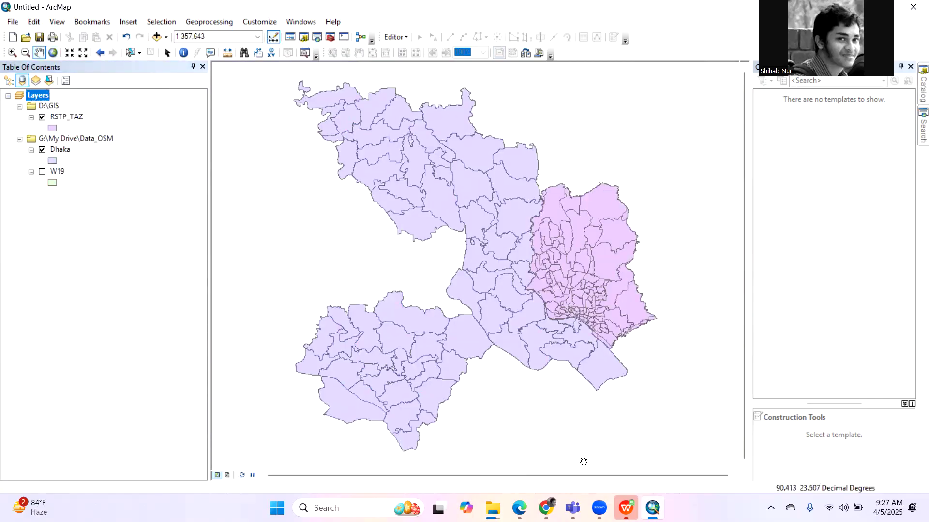
mouse_move(626, 508)
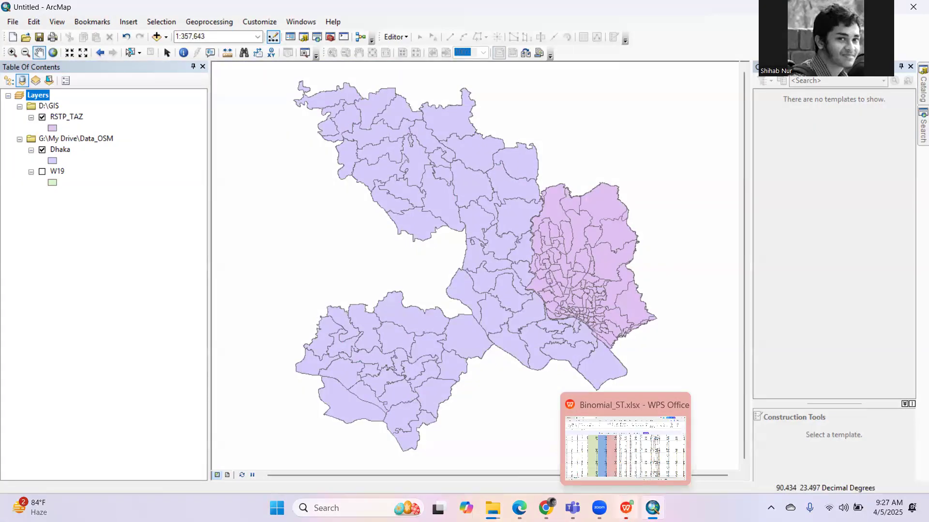
left_click(626, 508)
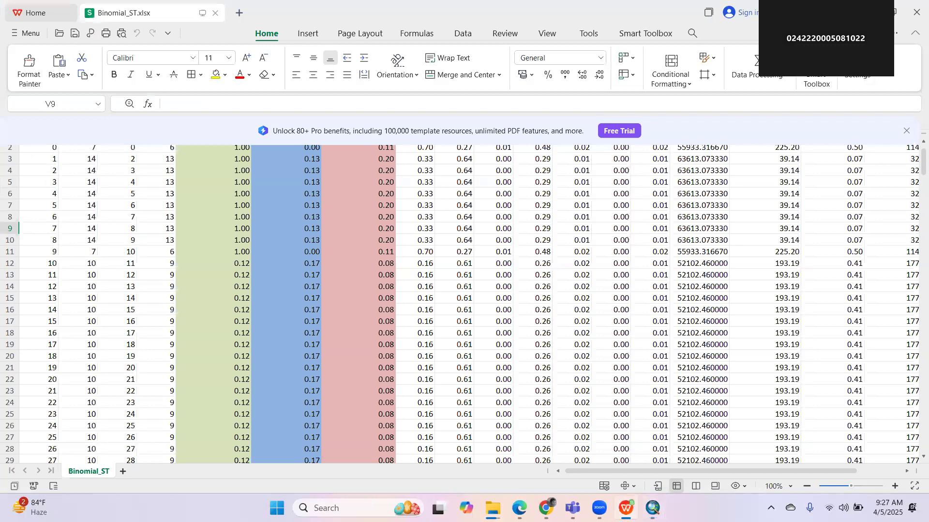
left_click(626, 508)
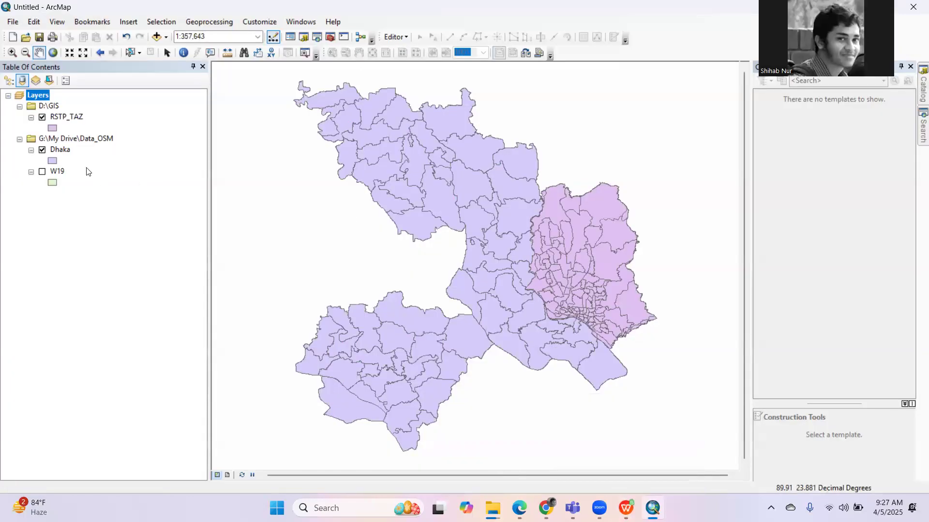
Toggle the RSTP_TAZ layer's visibility to compare it with Dhaka, and leave only RSTP_TAZ displayed
left_click(42, 118)
left_click(42, 118)
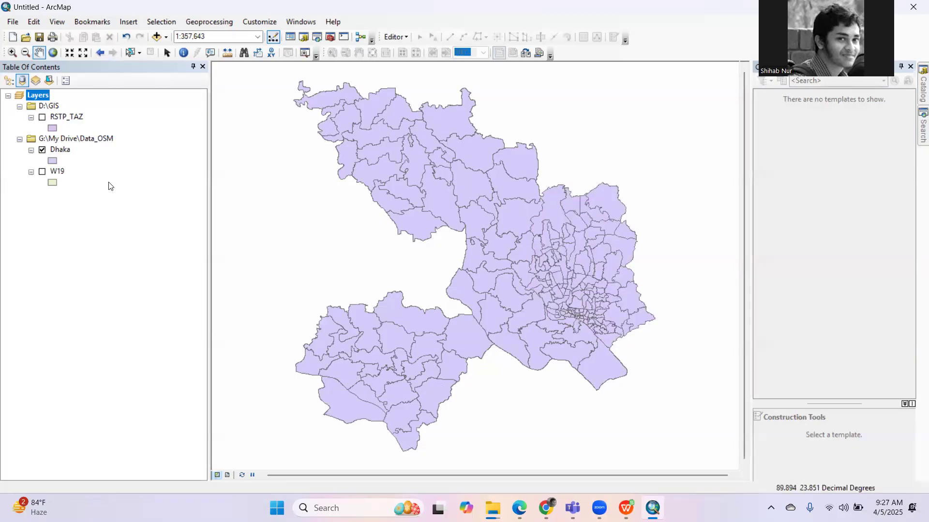
left_click(42, 117)
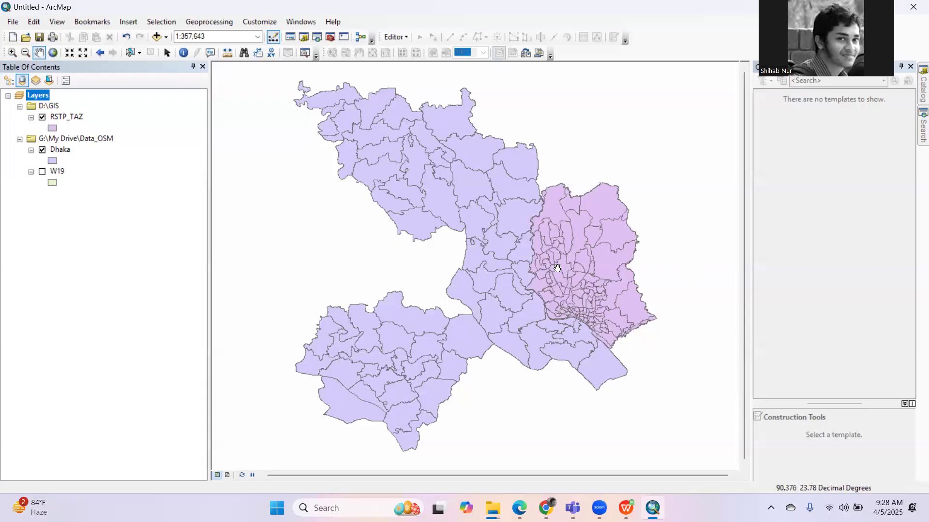
left_click(42, 151)
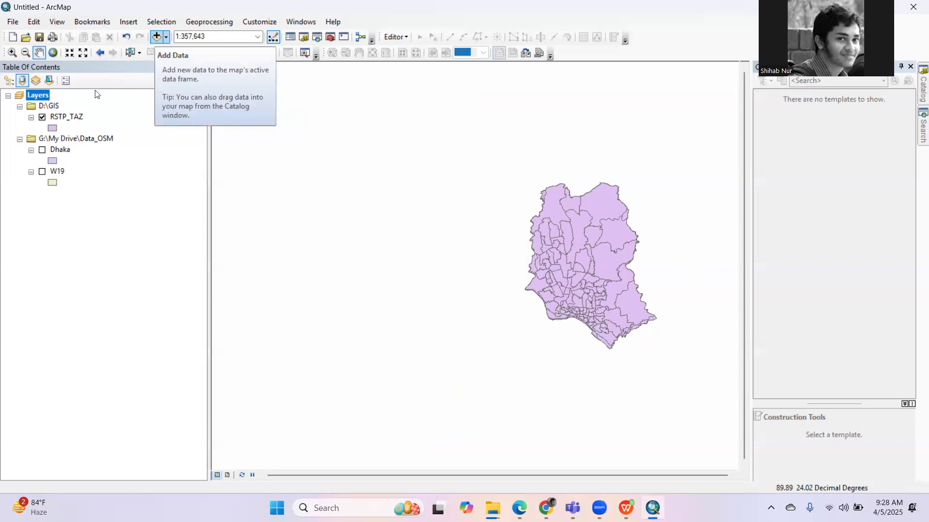
Examine all fields in the Dhaka layer's attribute table, through to the last columns, and close the table
right_click(76, 121)
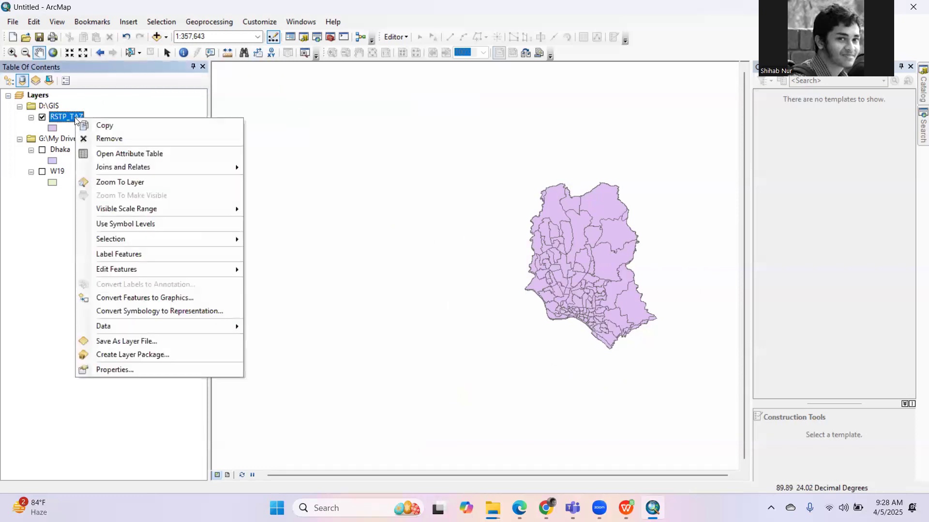
left_click(64, 152)
right_click(64, 150)
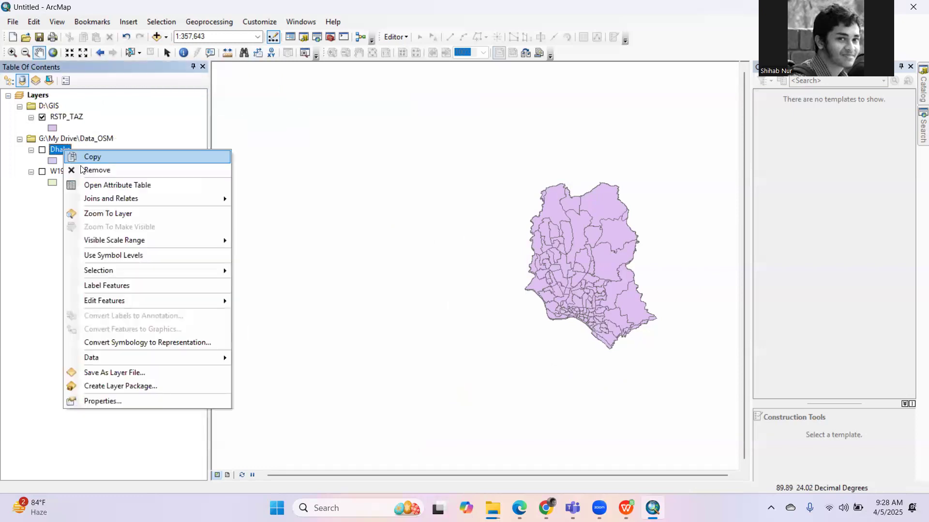
left_click(95, 186)
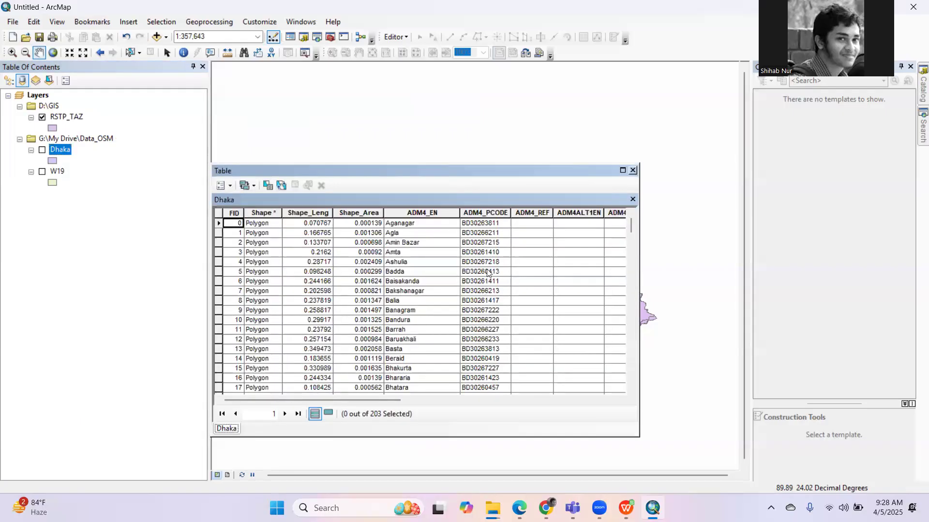
left_click_drag(318, 402, 585, 423)
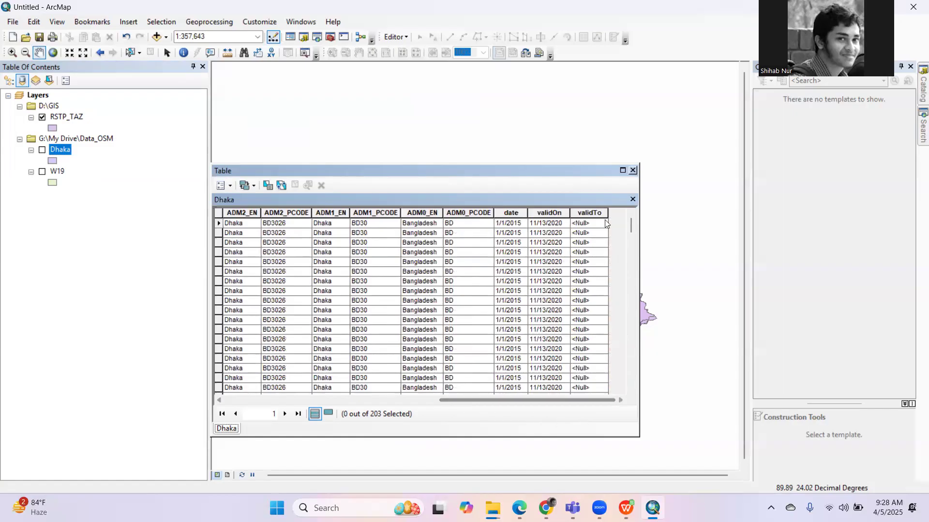
left_click(633, 170)
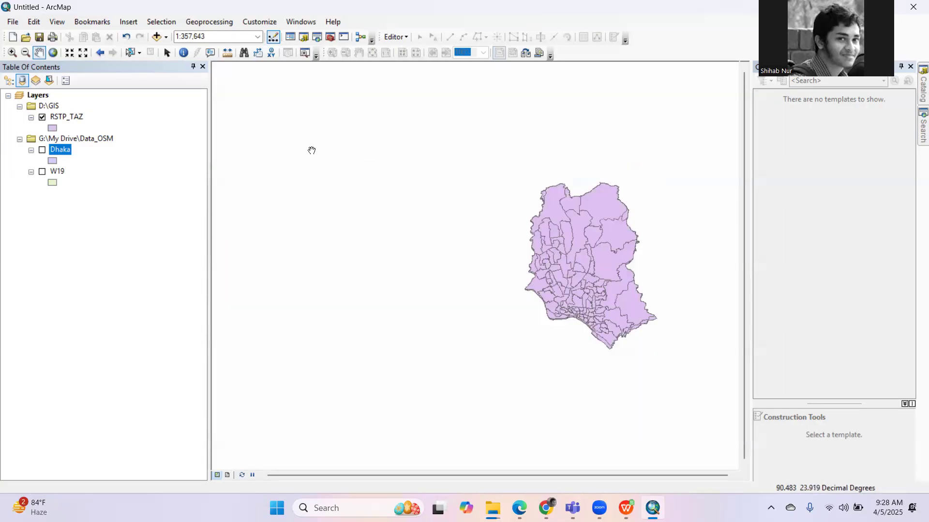
Examine the fields in the RSTP_TAZ layer's attribute table, particularly the RSTP_TAZ zone number column, and close the table
right_click(80, 119)
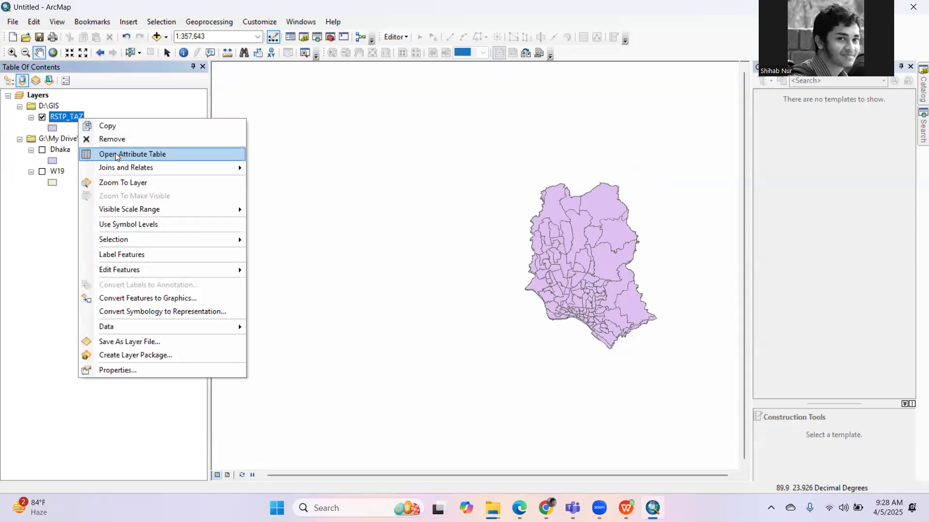
left_click(117, 156)
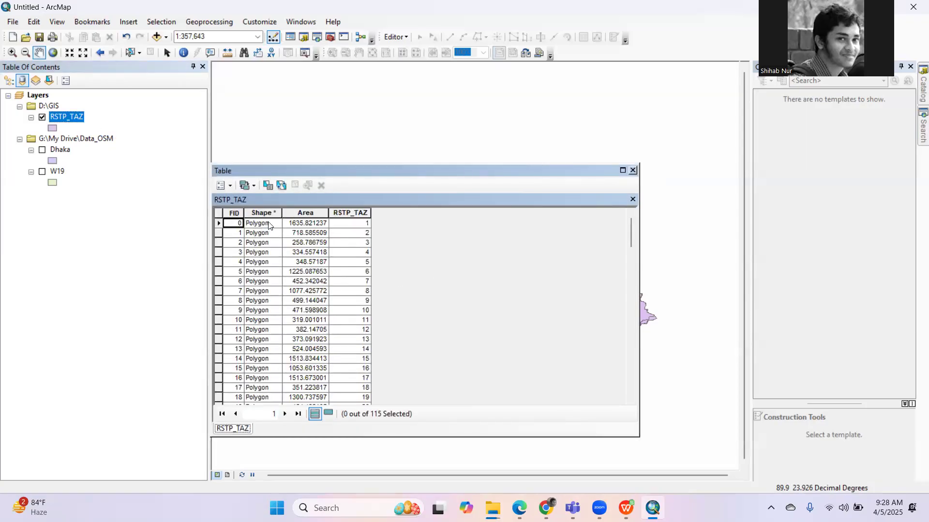
left_click(363, 215)
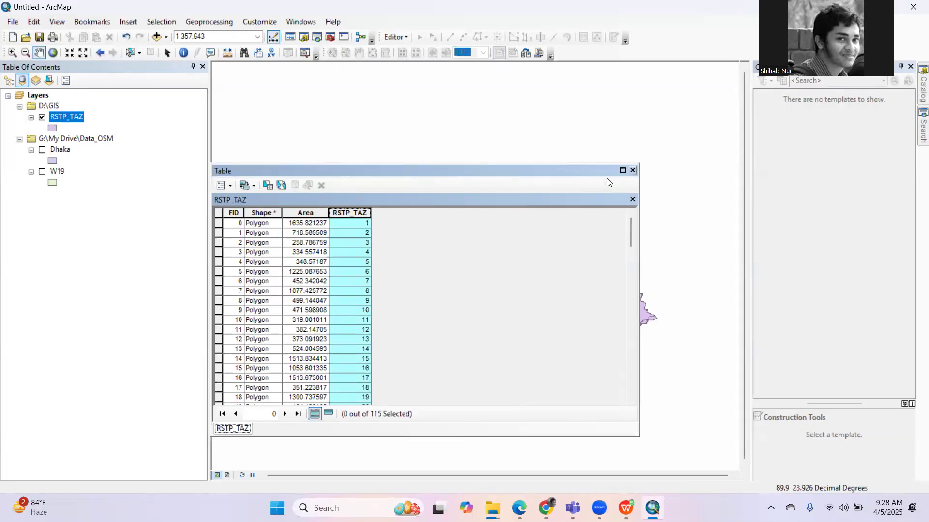
left_click(632, 170)
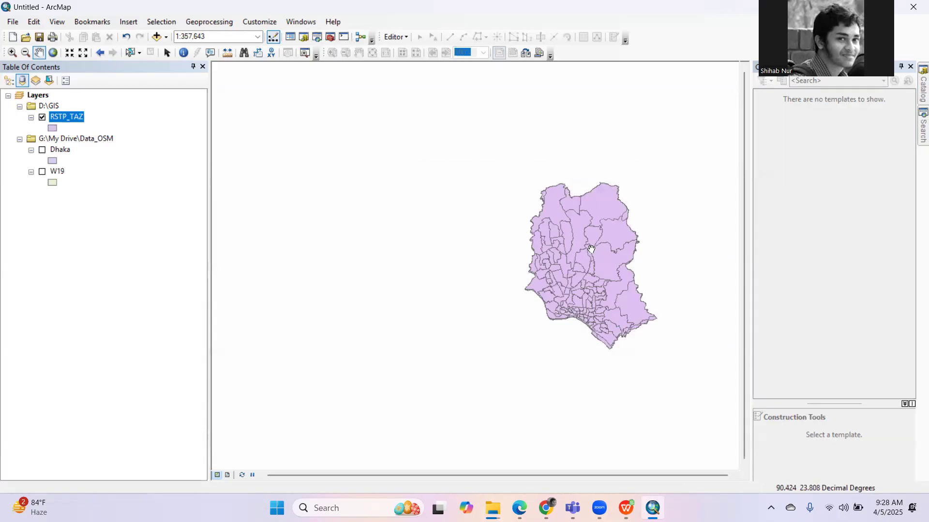
left_click_drag(591, 249, 458, 252)
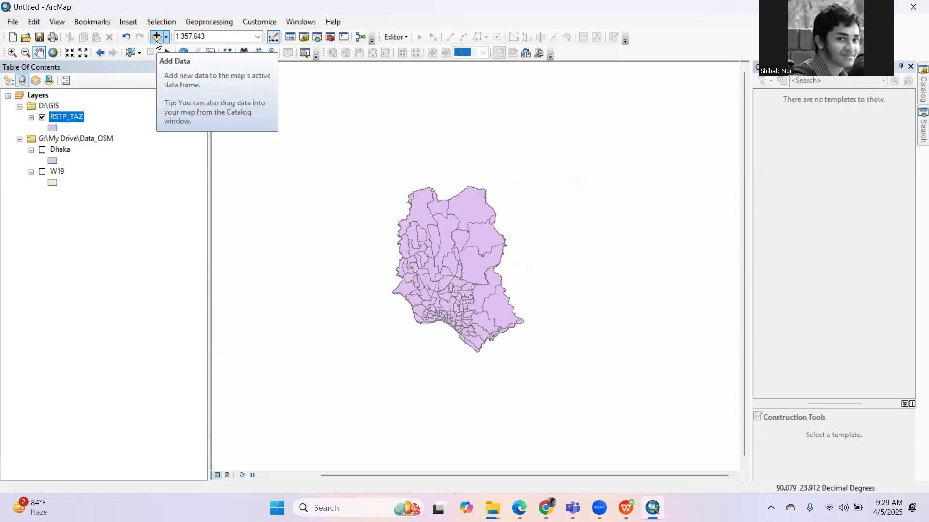
right_click(69, 121)
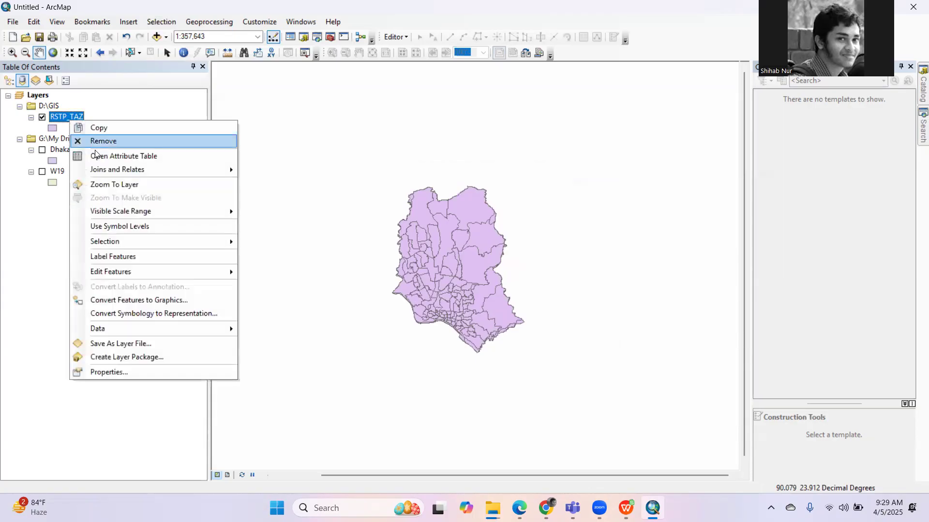
left_click(96, 153)
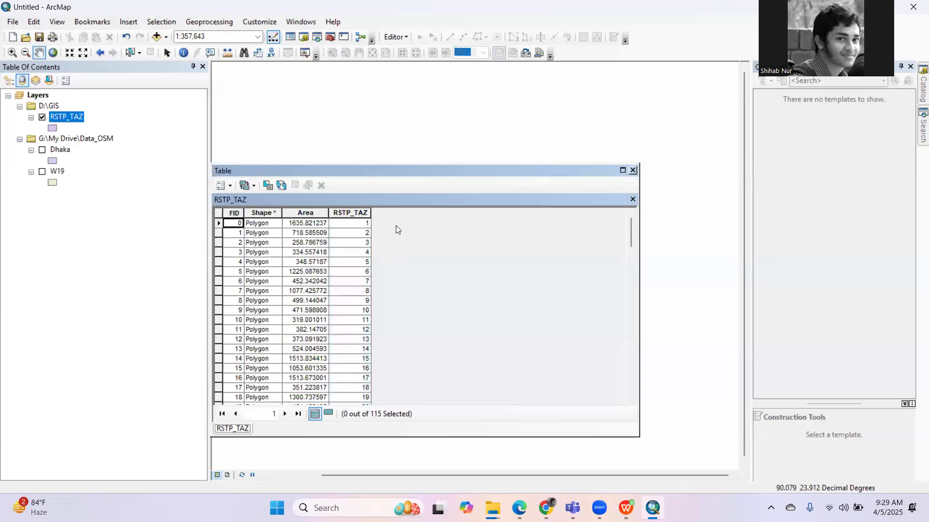
left_click(633, 171)
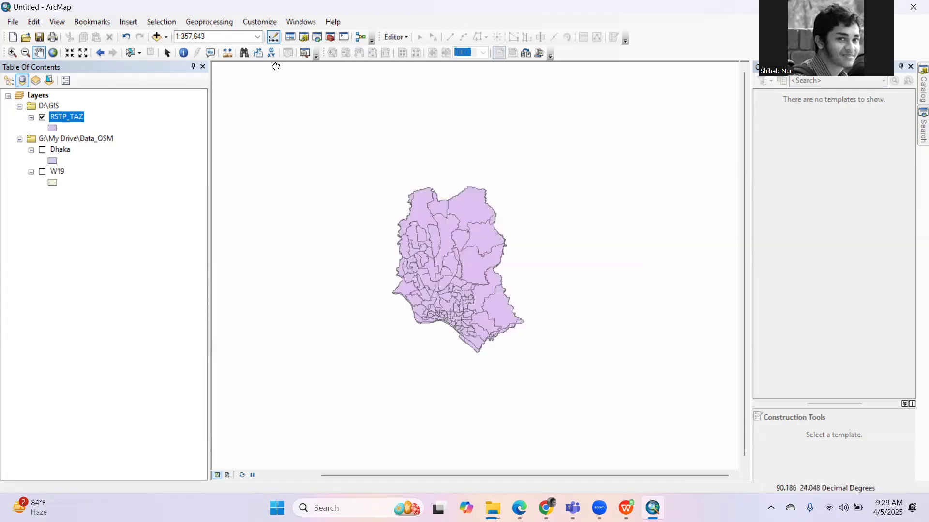
Add the RSTP.xls.csv table from D:\GIS to the map
left_click(158, 37)
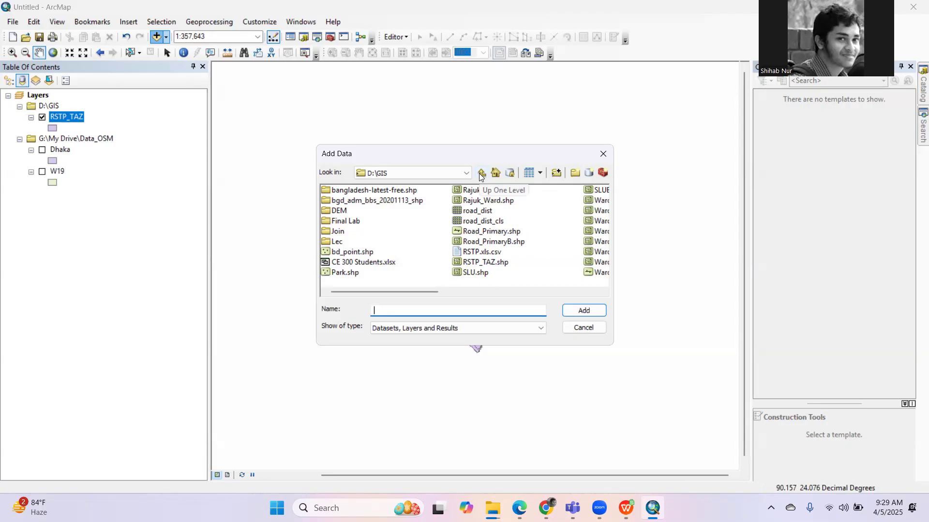
left_click(476, 253)
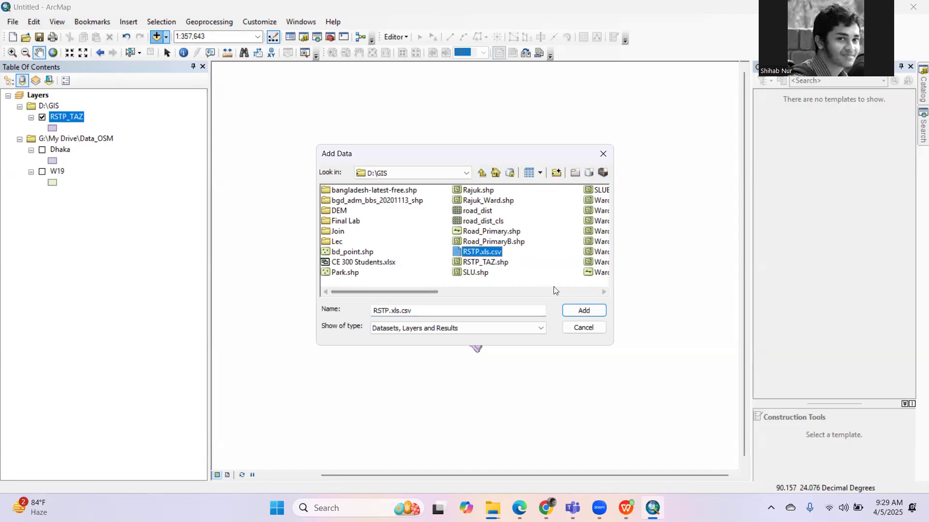
left_click(580, 313)
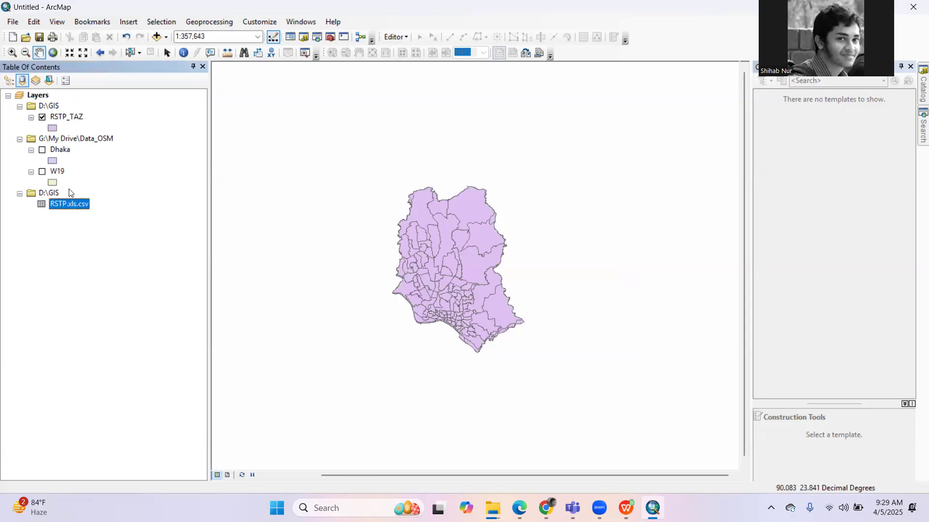
Start a join from the RSTP_TAZ layer's attribute table, using the option to join attributes from a table
left_click(75, 121)
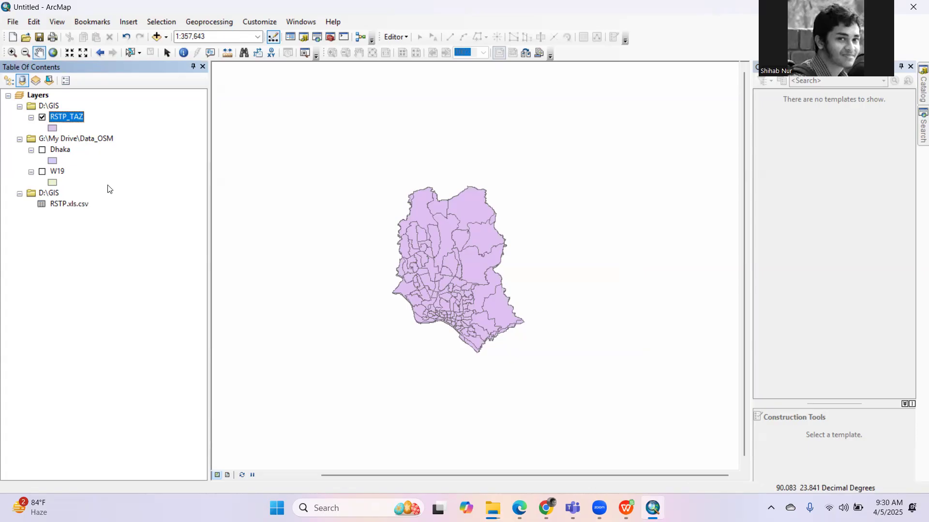
right_click(72, 123)
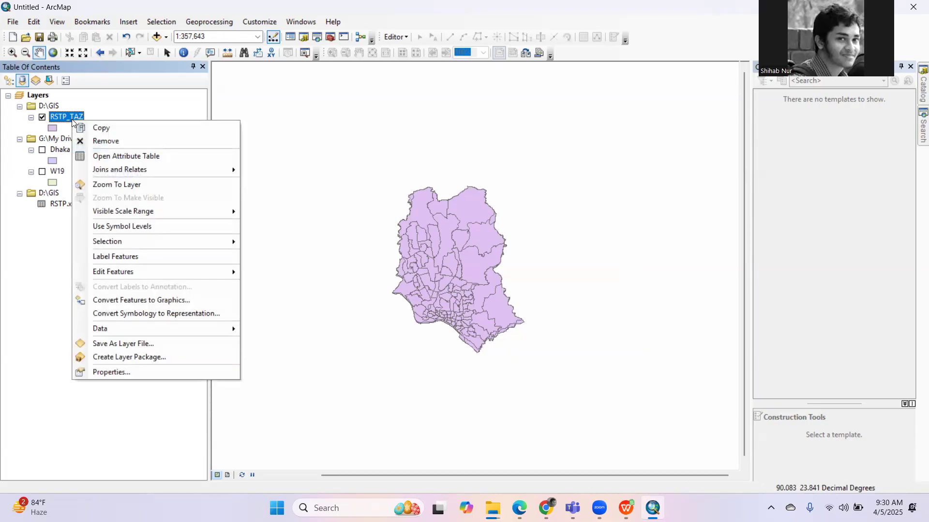
left_click(113, 157)
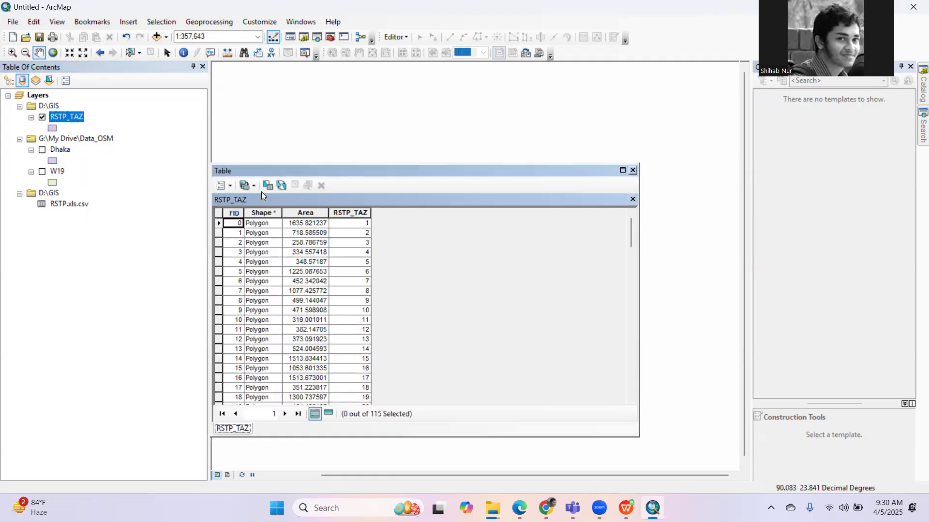
left_click(230, 186)
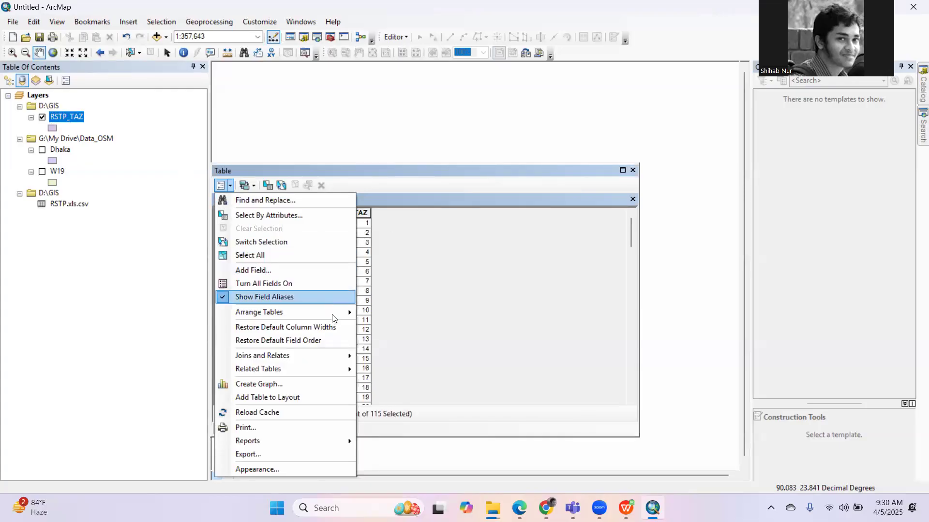
mouse_move(341, 362)
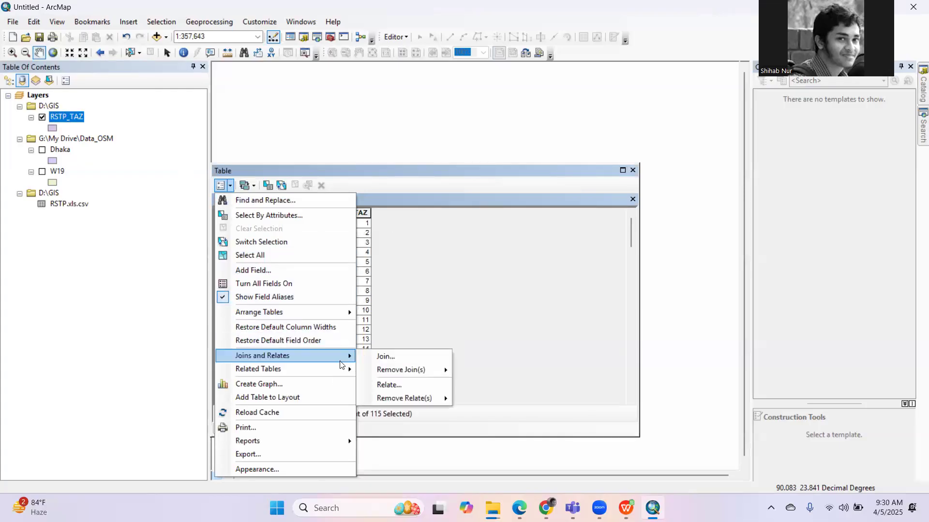
left_click(381, 358)
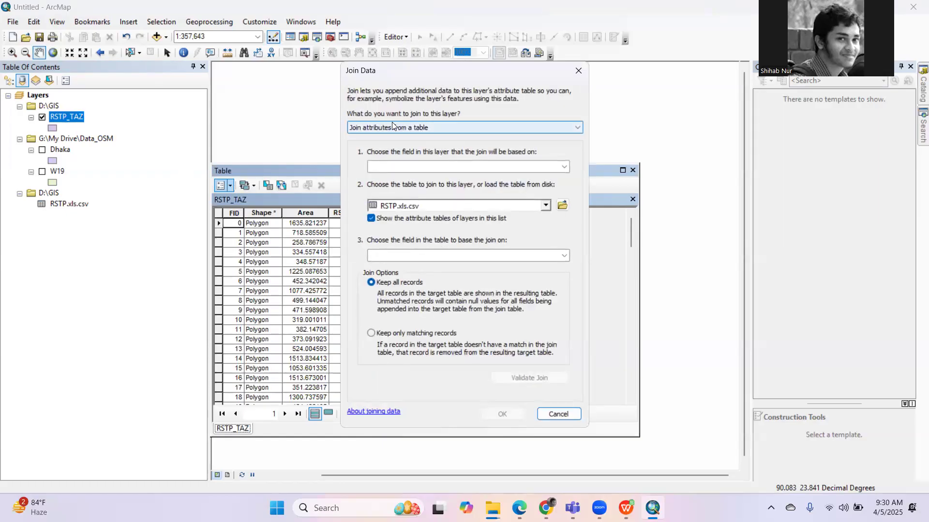
left_click(500, 128)
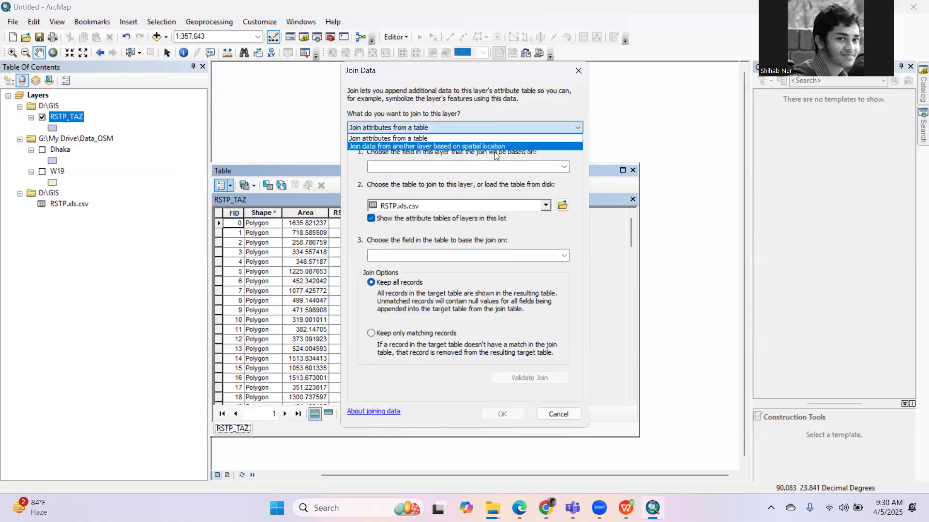
left_click(448, 139)
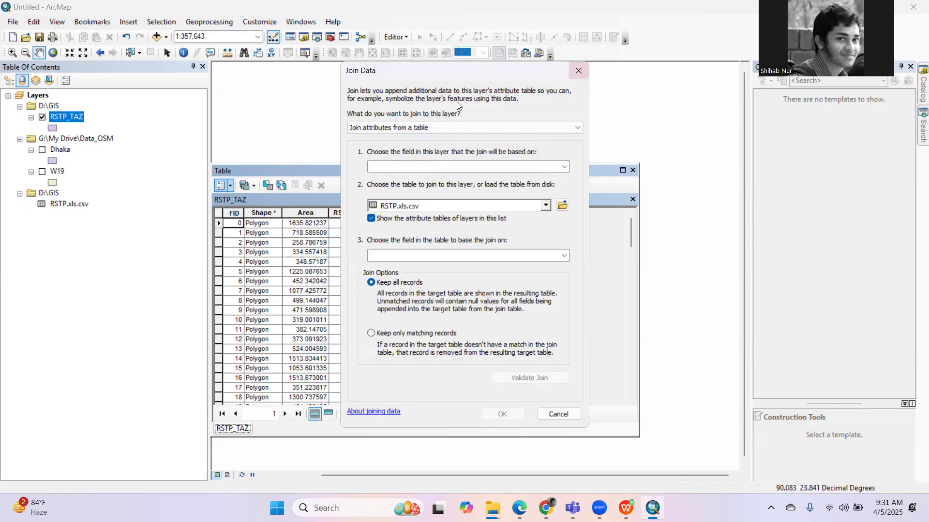
Base the join on the RSTP_TAZ field in both the layer and the RSTP.xls.csv table
left_click_drag(353, 77, 464, 84)
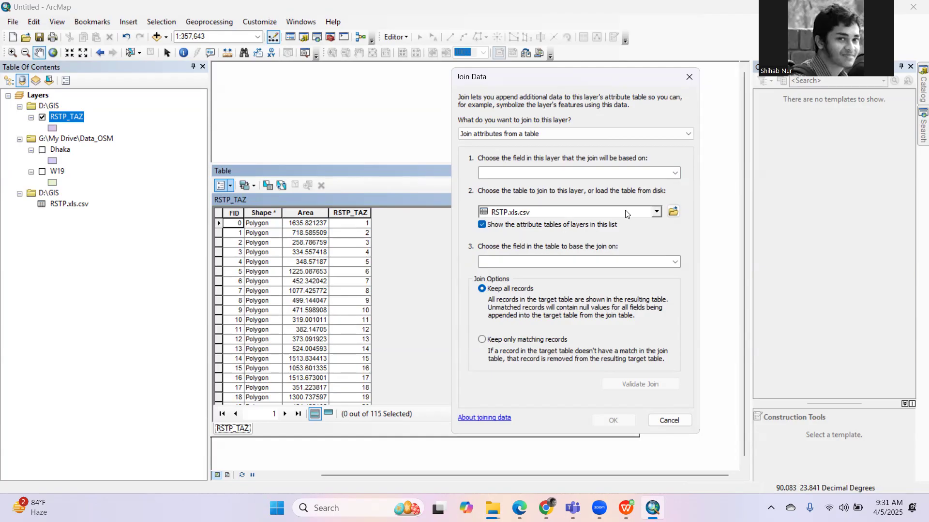
left_click(674, 174)
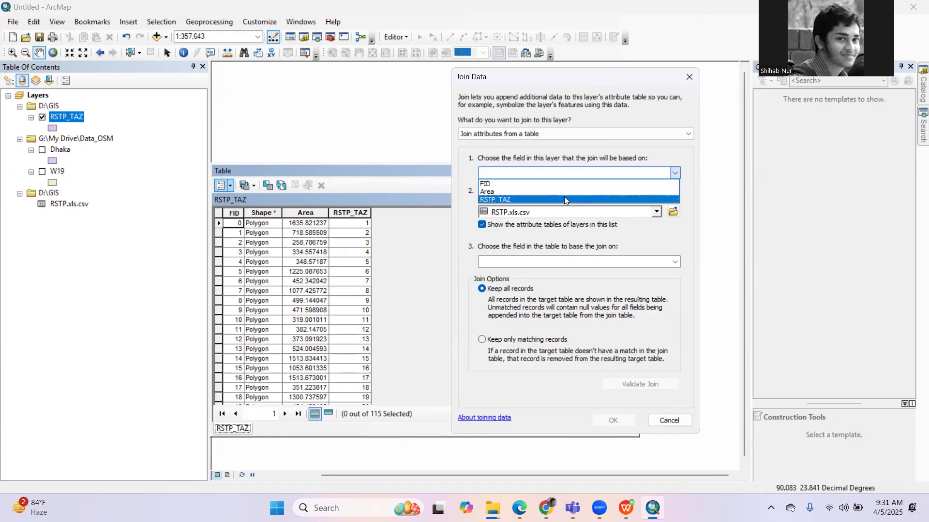
left_click(564, 199)
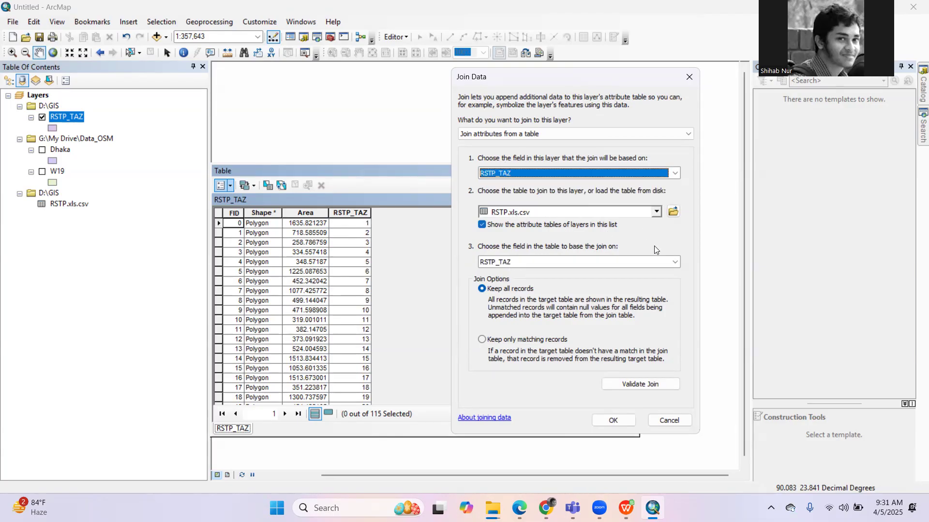
left_click(675, 263)
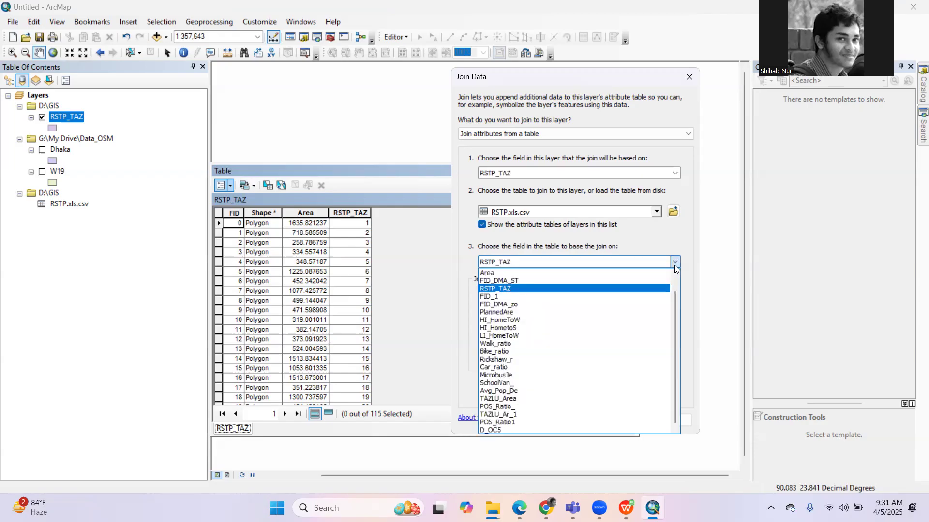
left_click(608, 289)
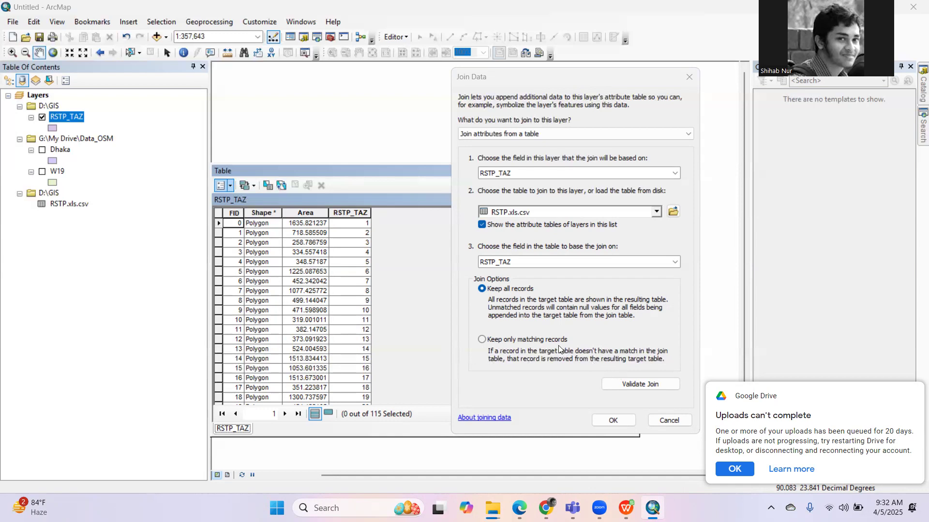
Validate the join between RSTP_TAZ and RSTP.xls.csv, then apply it with all records kept
left_click(627, 384)
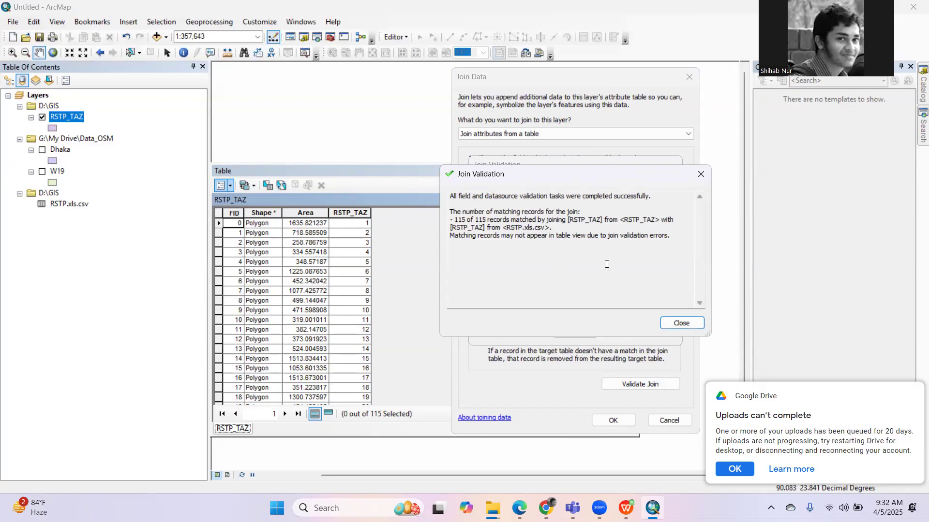
left_click(680, 323)
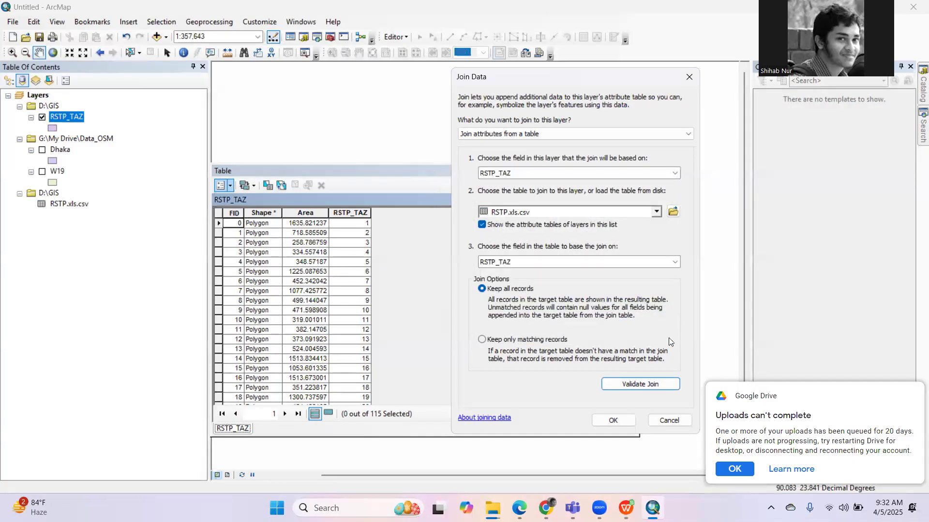
left_click(624, 420)
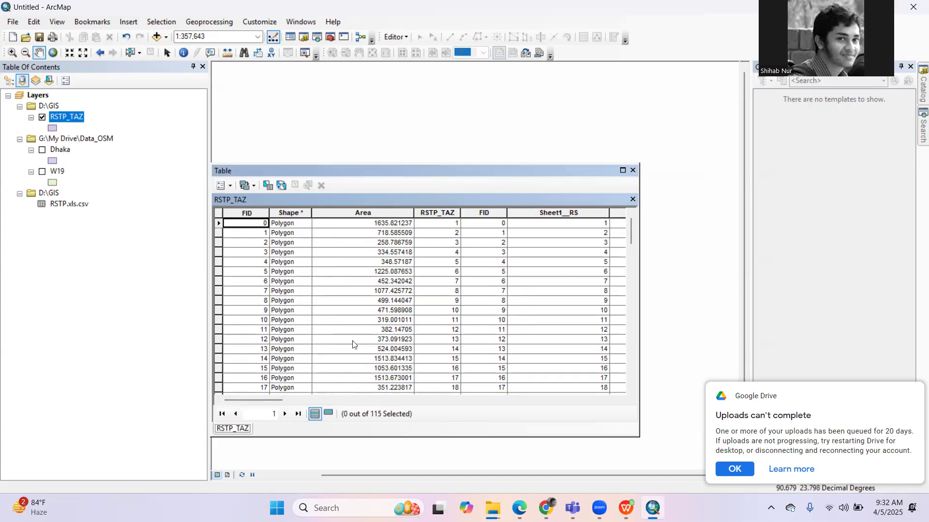
Examine the joined fields in the RSTP_TAZ attribute table through to the last column, highlighting the PlannedAre column
left_click_drag(270, 402, 605, 409)
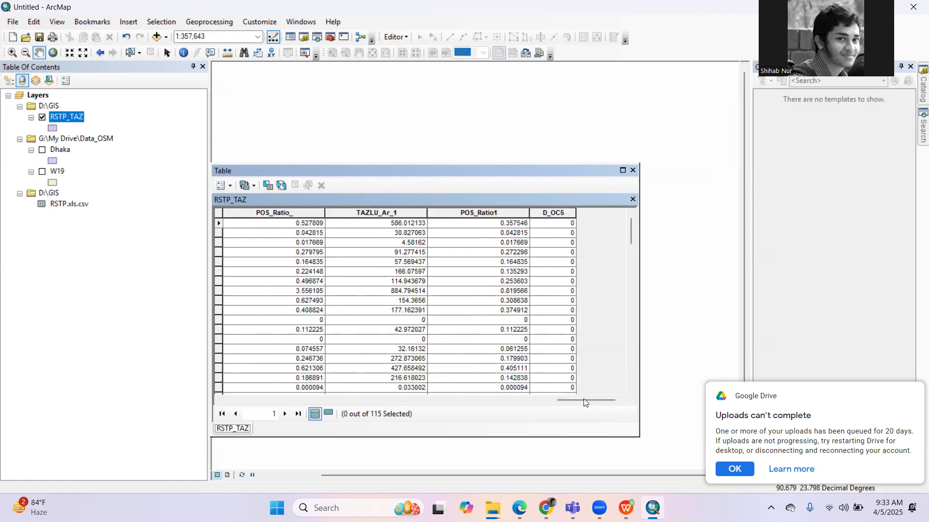
left_click_drag(583, 399, 377, 399)
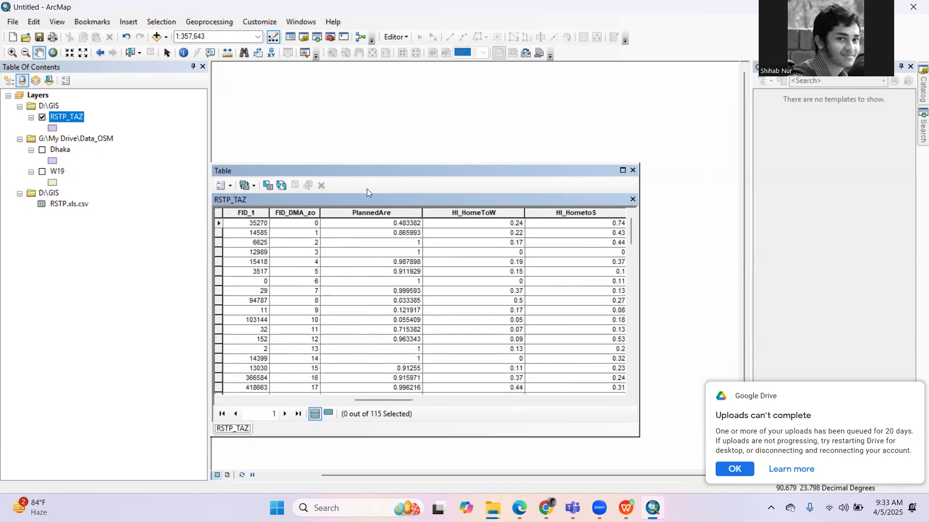
left_click(378, 214)
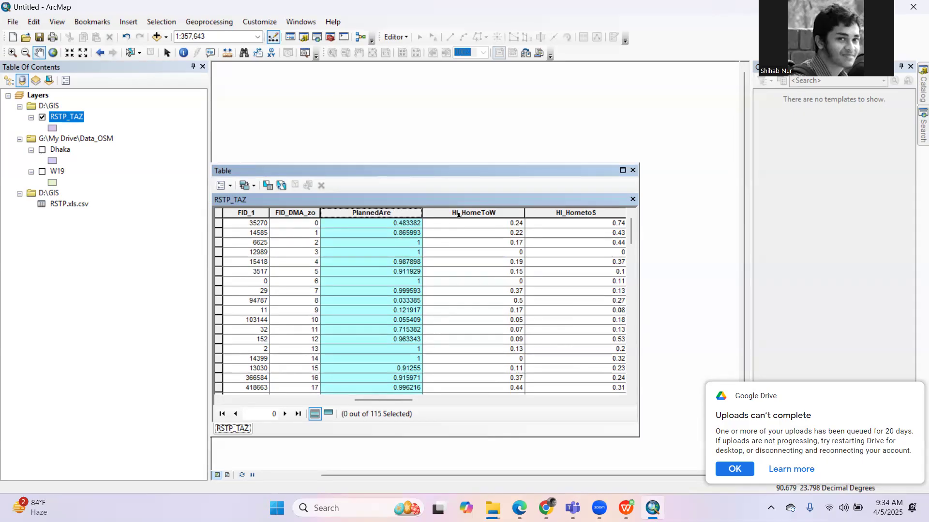
left_click(218, 224)
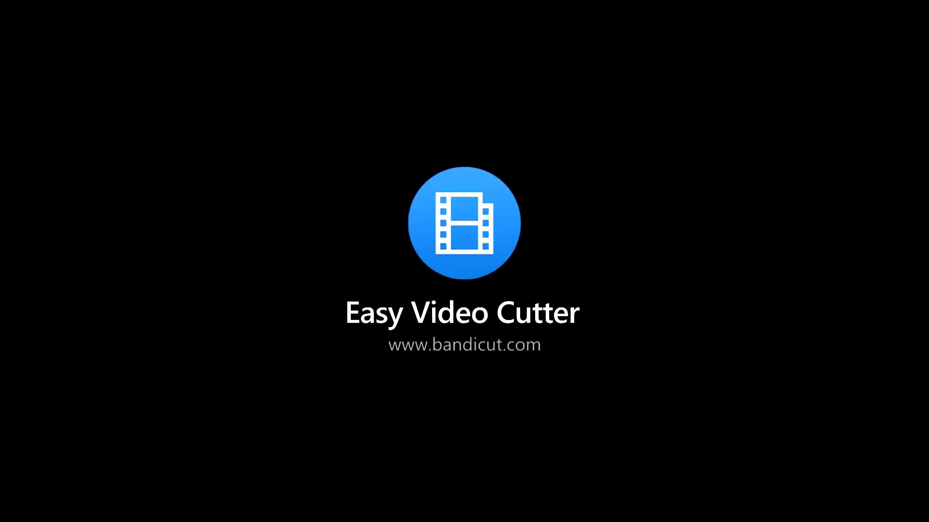